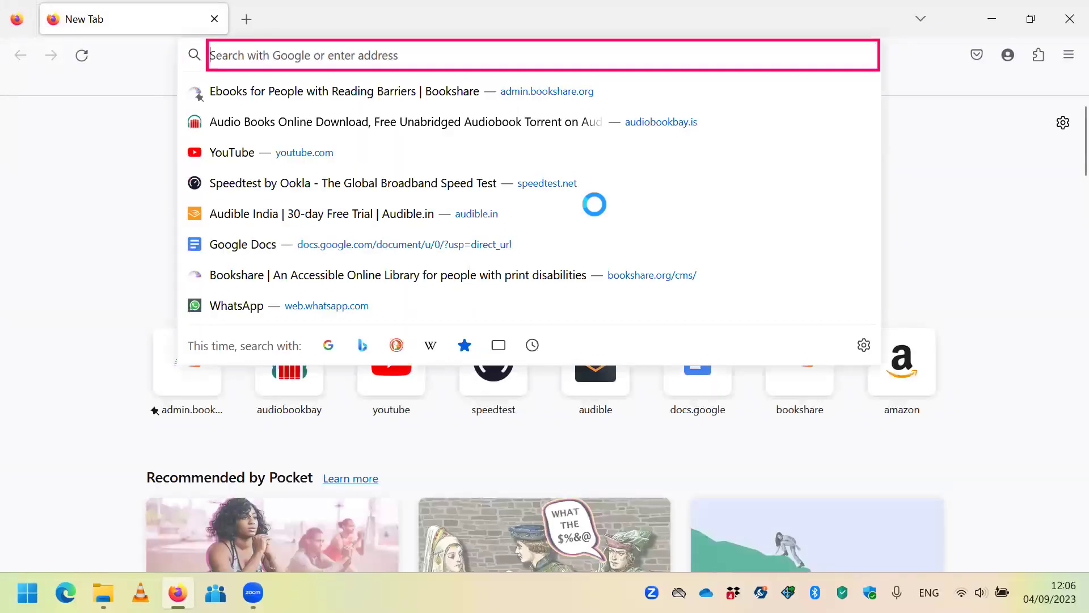
Step: Search the web for "dolphin easy reader for windows"
text(dolp)
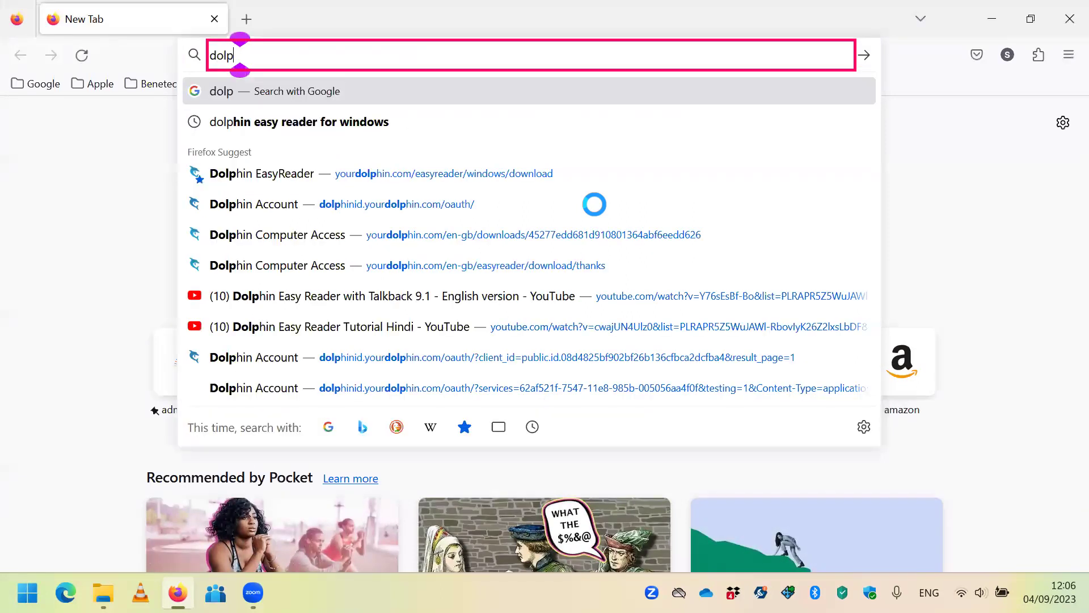
text(h)
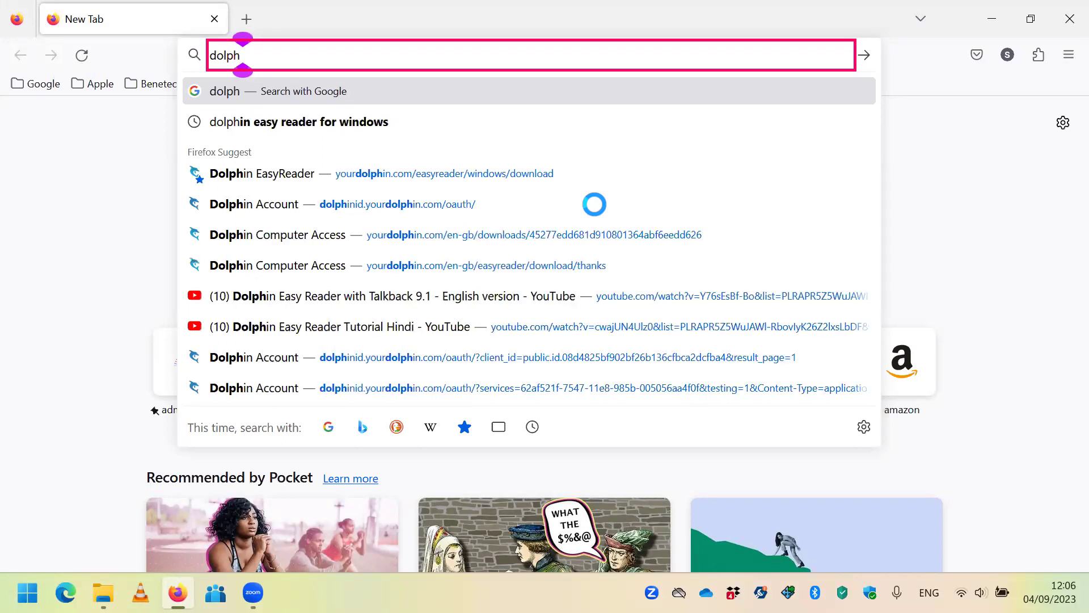
text(in easy reader for wi)
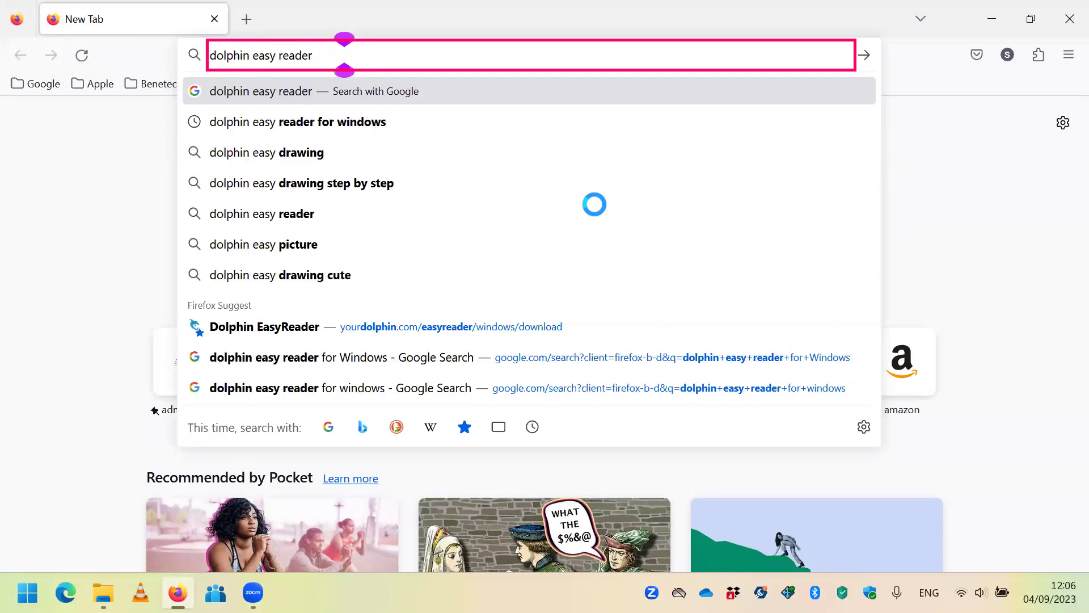
key(Down)
key(Return)
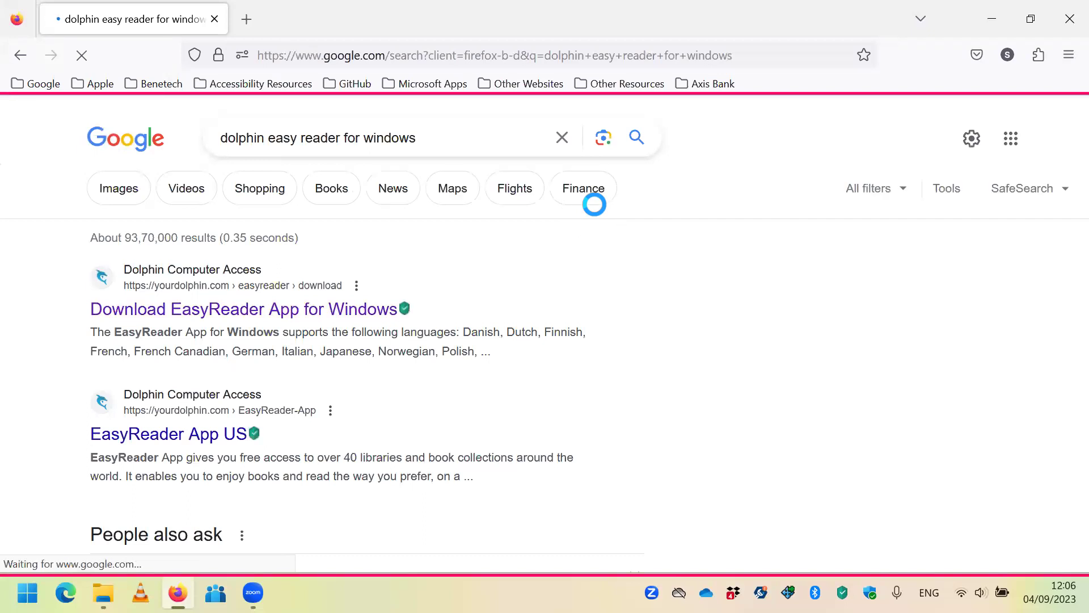
Step: Open the "Download EasyReader App for Windows" result from the Dolphin Computer Access site
key(h)
key(h)
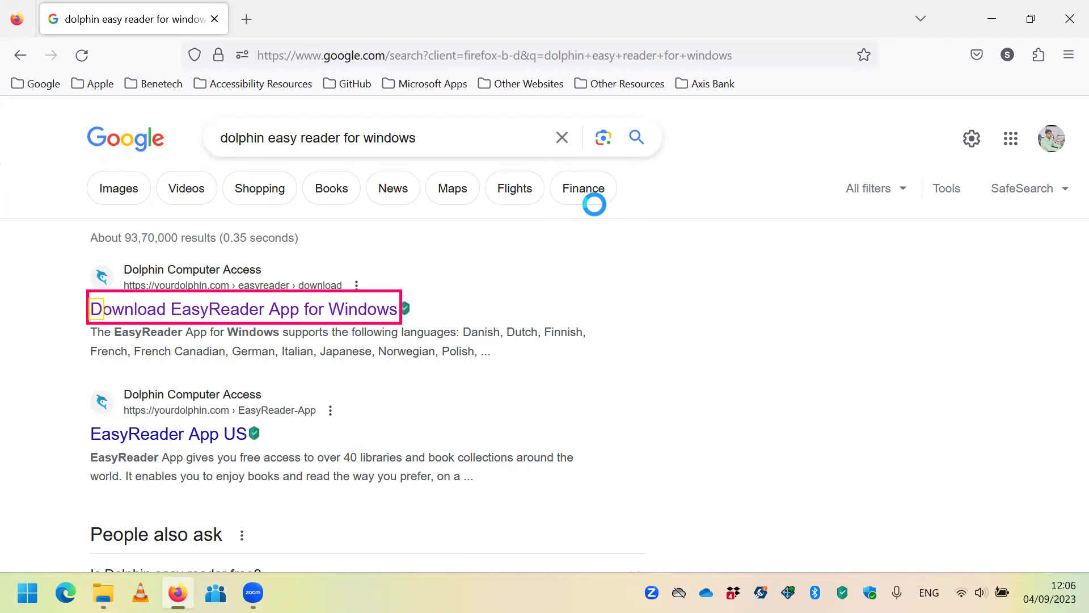
key(Up)
key(Down)
key(Return)
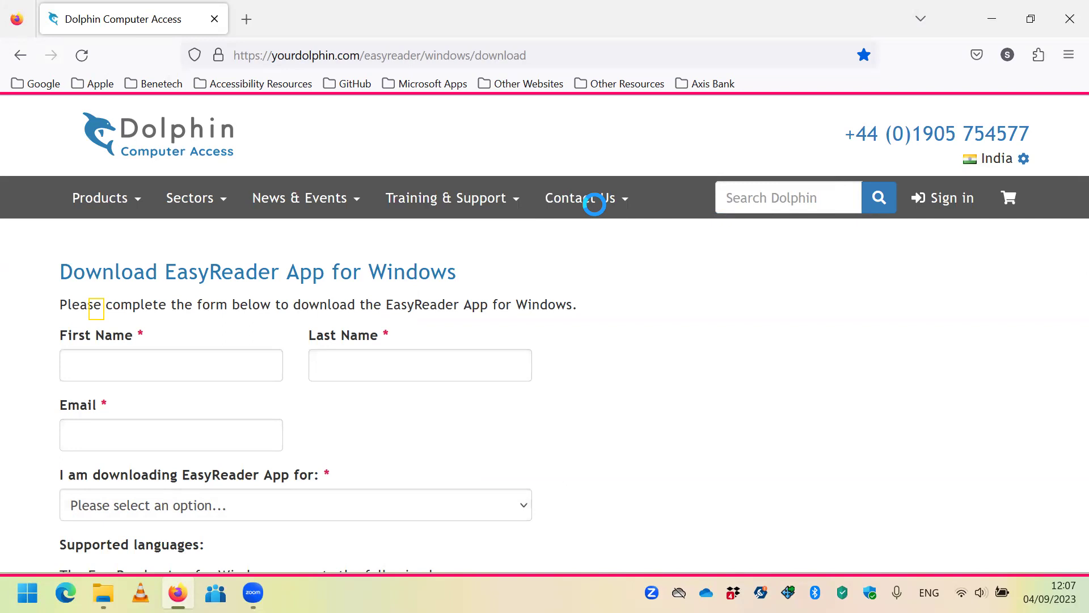
Step: Review the EasyReader download form, from its heading and name fields through the consent options to Register & Download
key(Up)
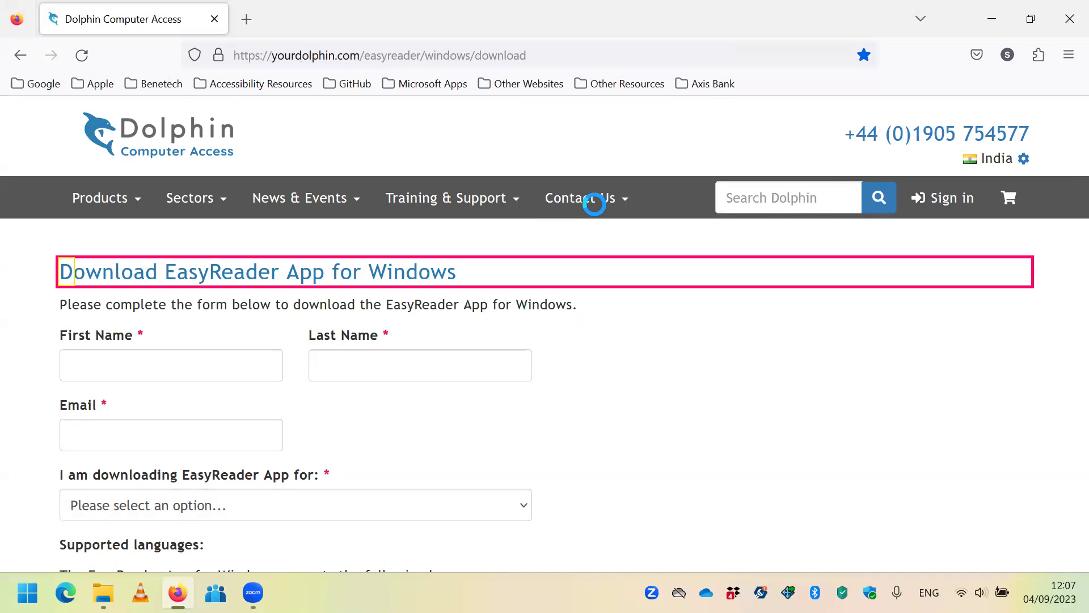
key(Down)
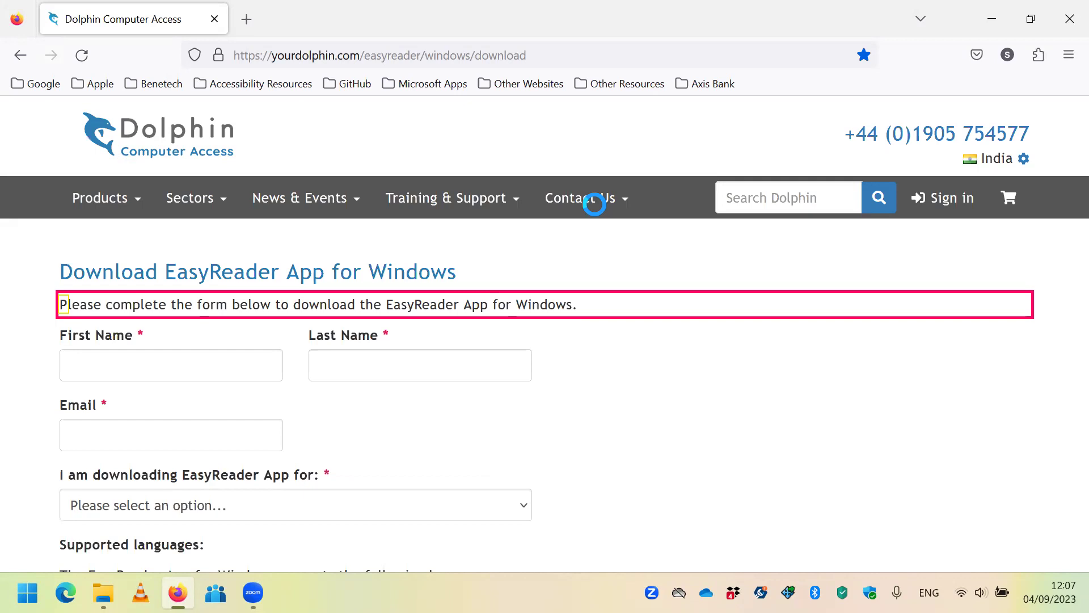
key(Down)
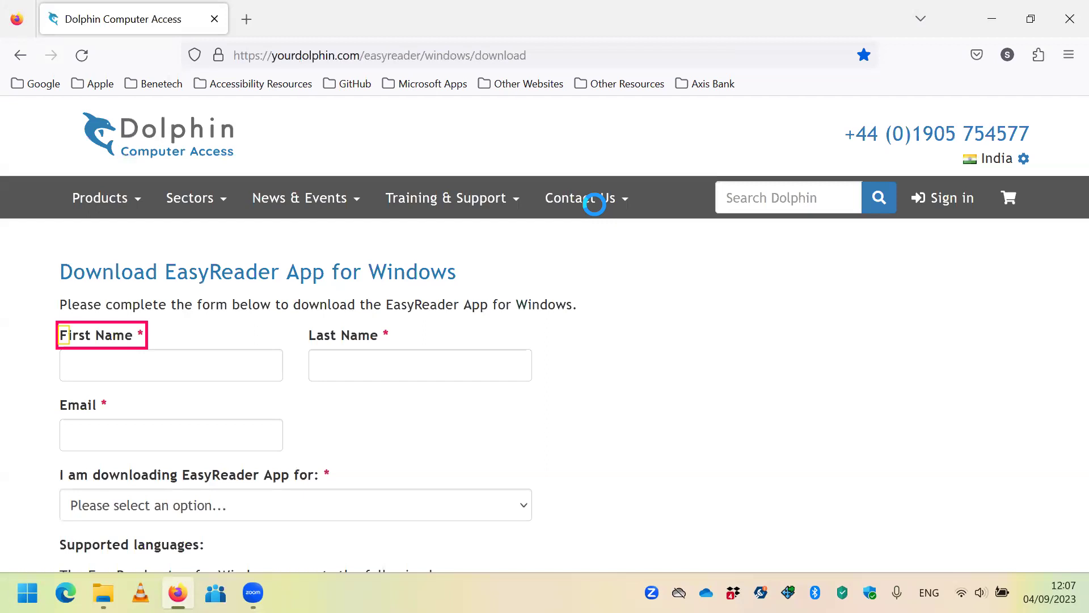
key(Down)
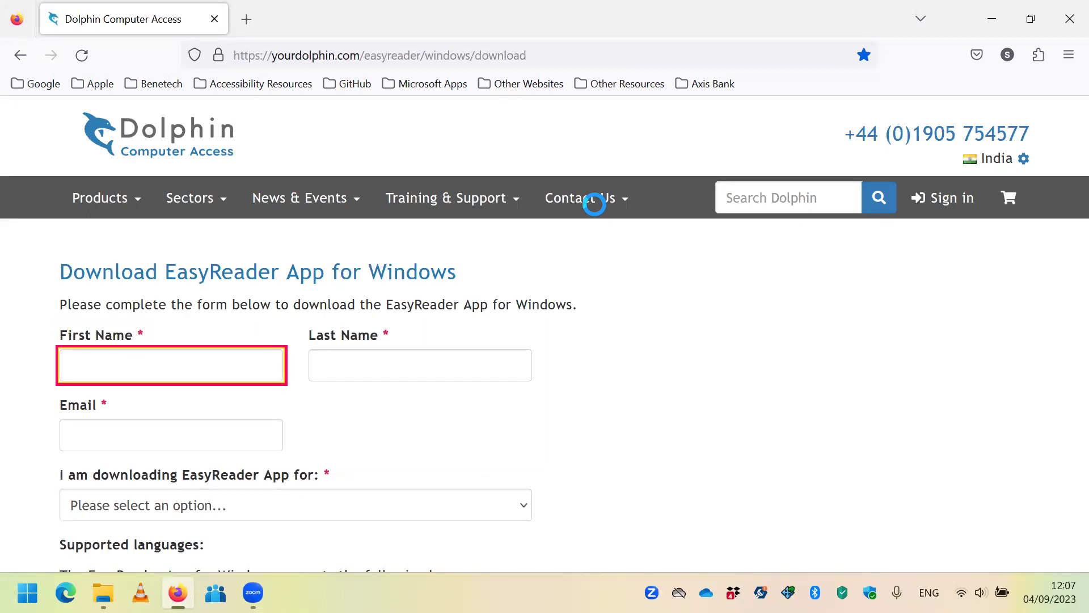
key(Down)
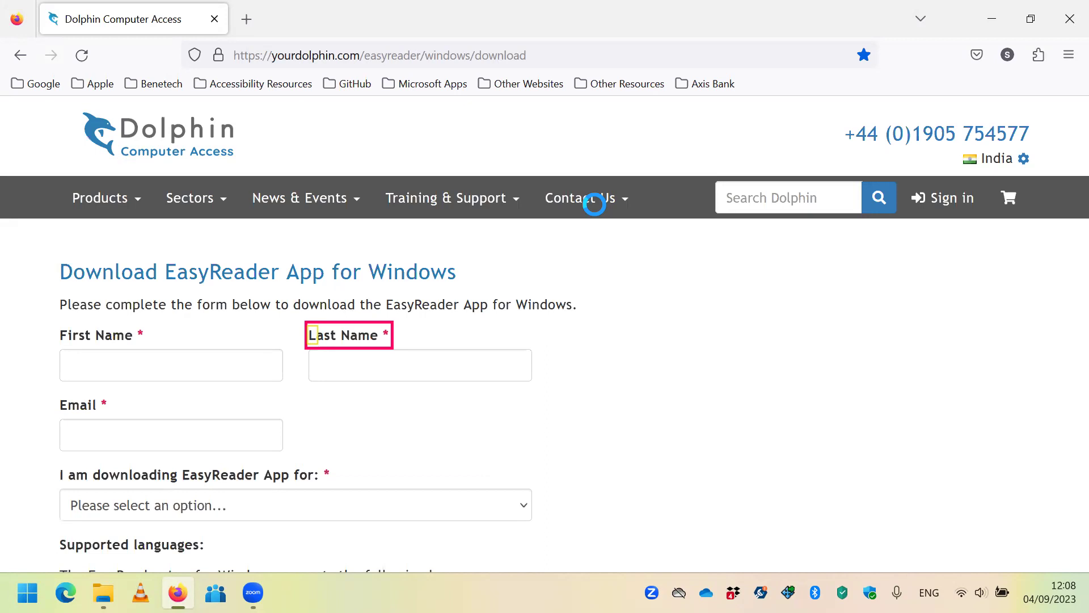
scroll(595, 205, down, 8)
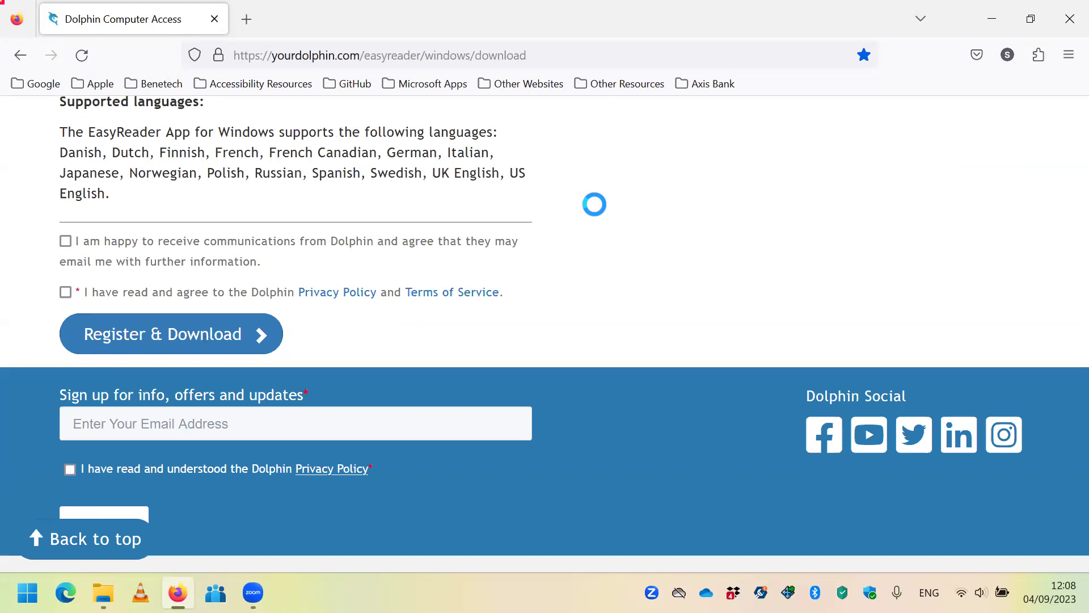
key(Tab)
key(Down)
key(Tab)
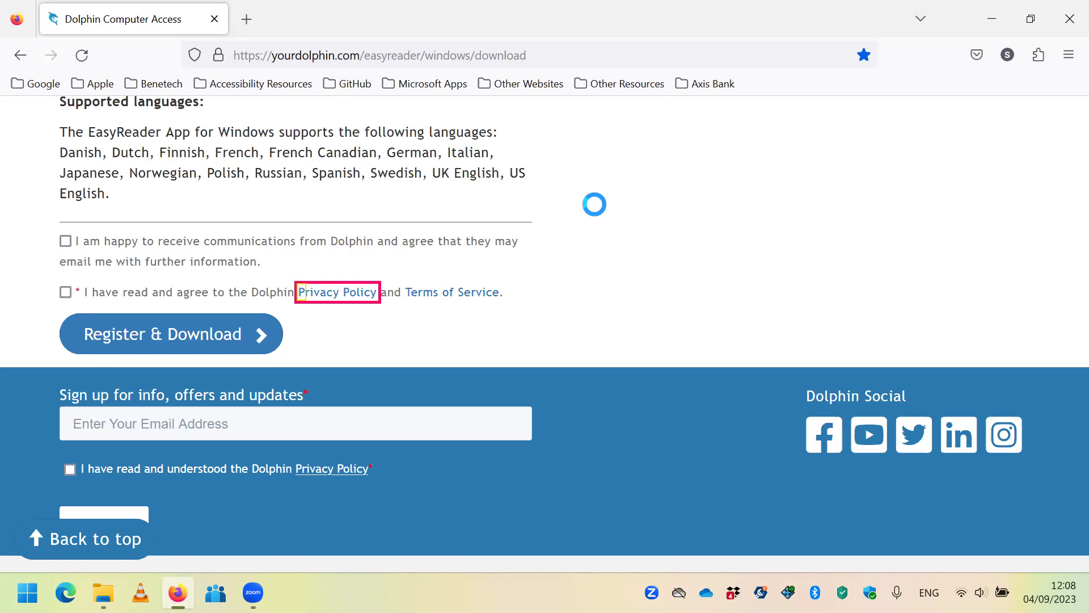
key(Tab)
key(Tab)
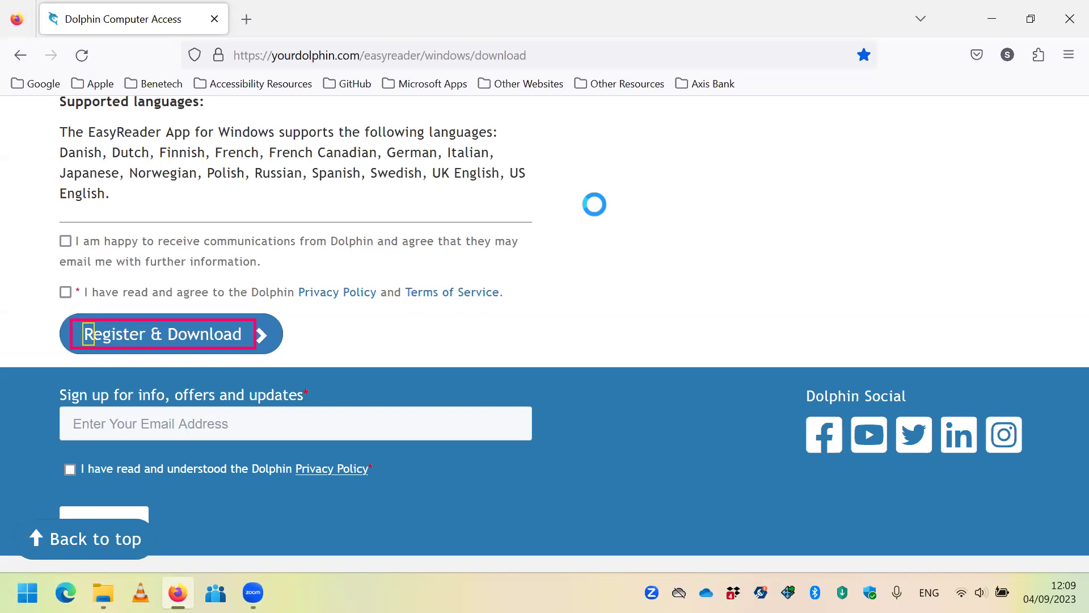
Step: Switch to the Programs download folder in File Explorer and launch EasyReader_for_Windows_10.07.exe
key(super+d)
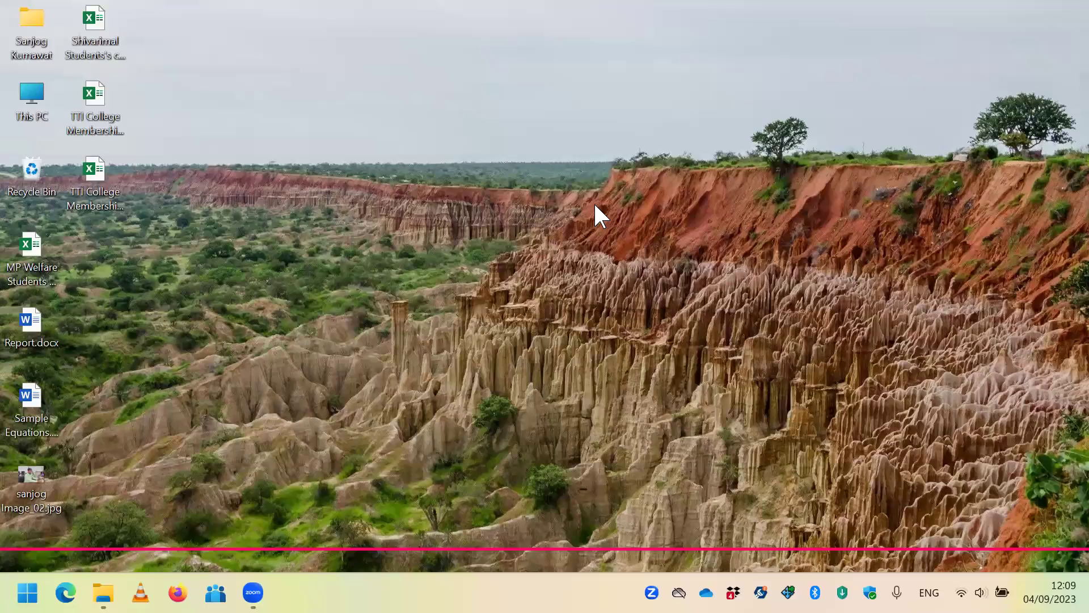
key(alt+Tab)
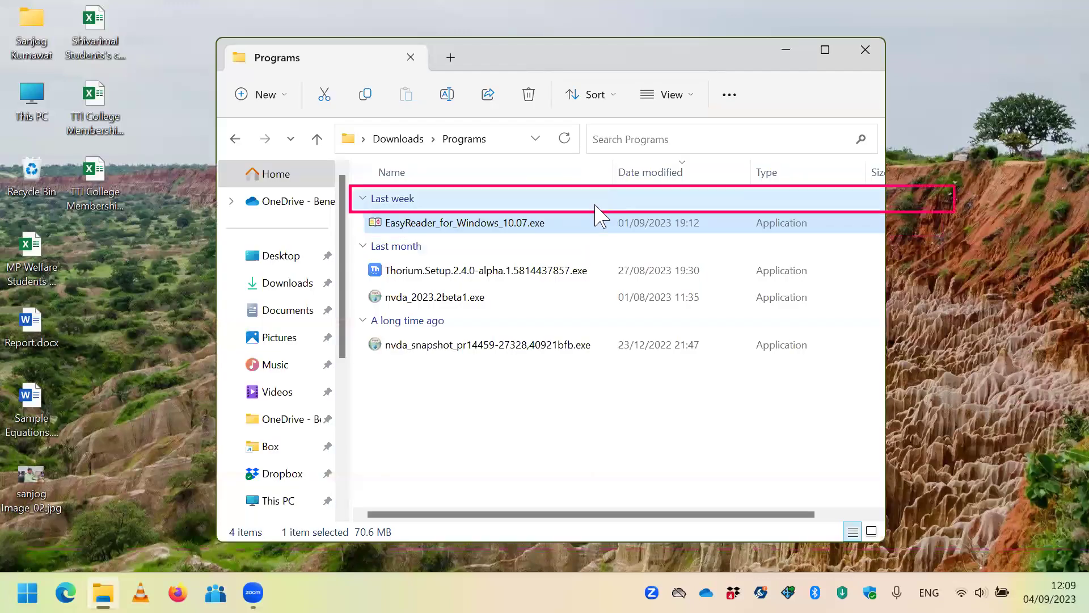
key(Down)
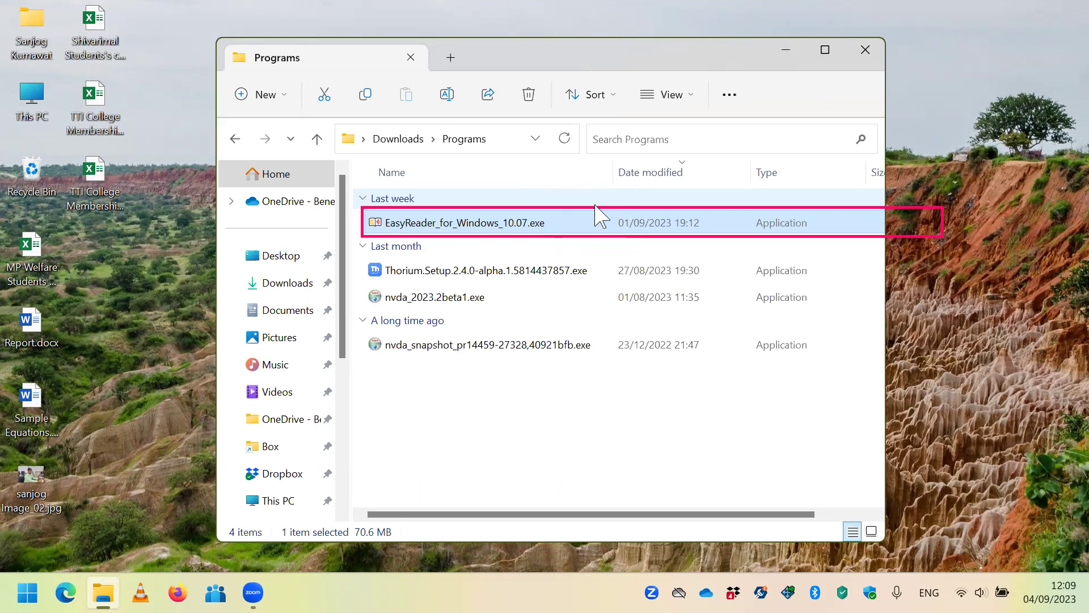
key(Return)
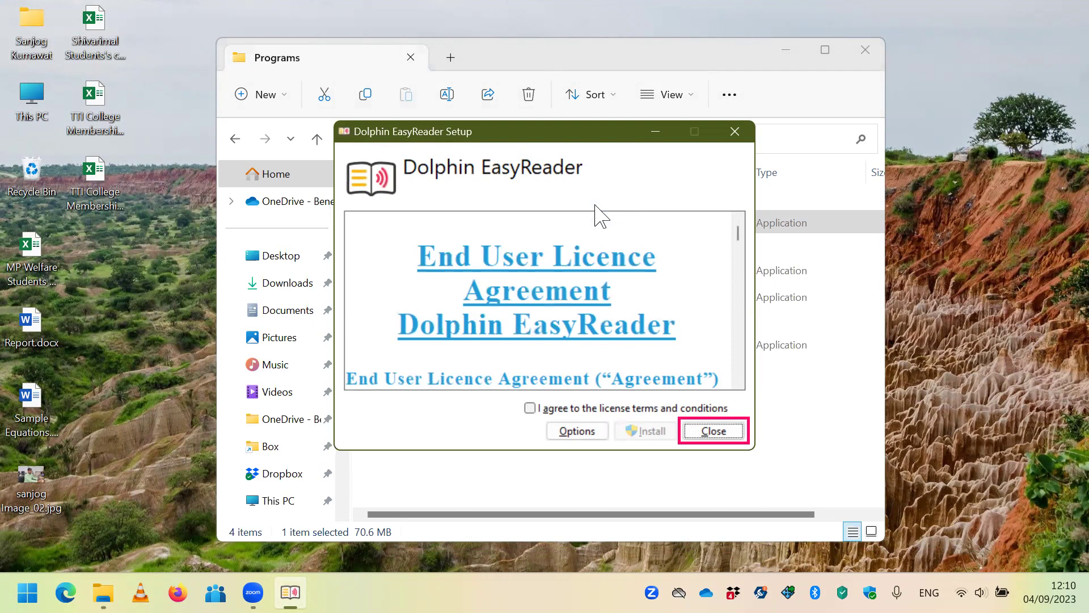
Step: Agree to the license terms and conditions in the Dolphin EasyReader setup
key(Tab)
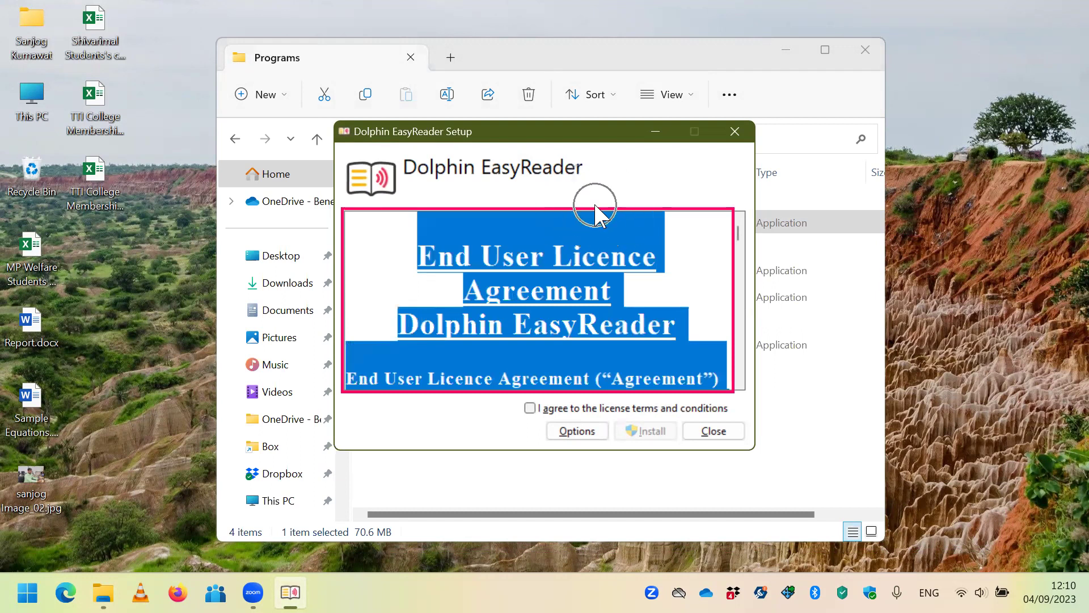
key(Tab)
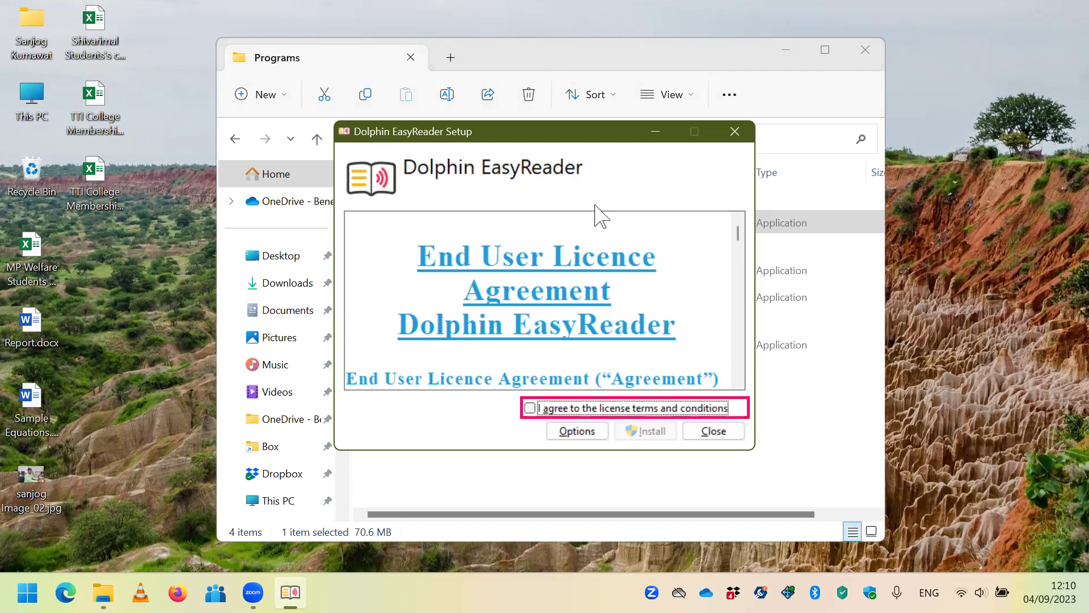
key(ctrl)
key(space)
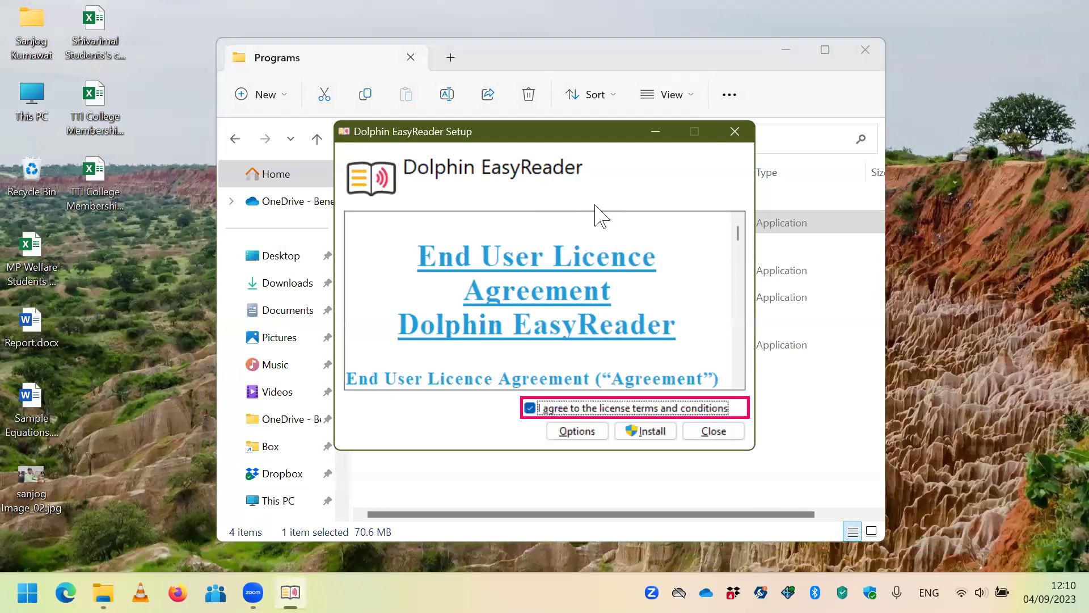
Step: Install Dolphin EasyReader and close the setup window once the installation is done
key(Tab)
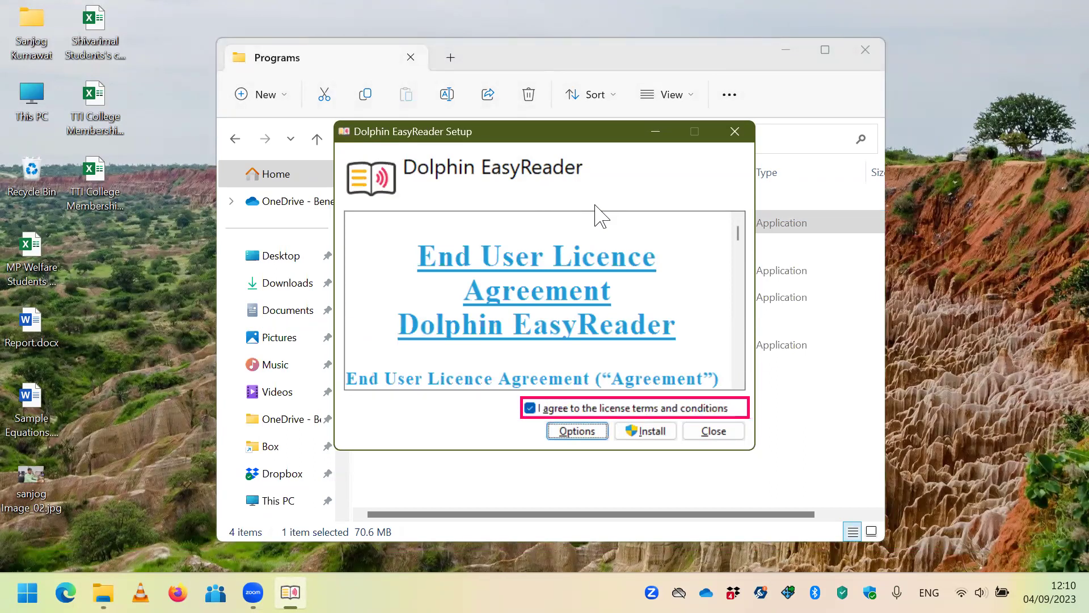
key(Tab)
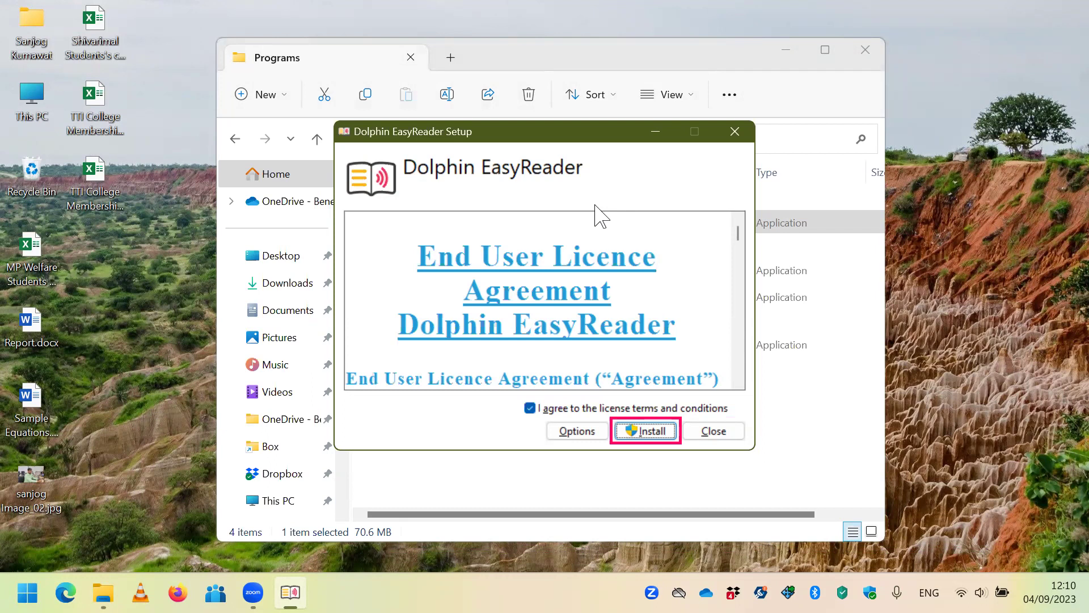
key(Return)
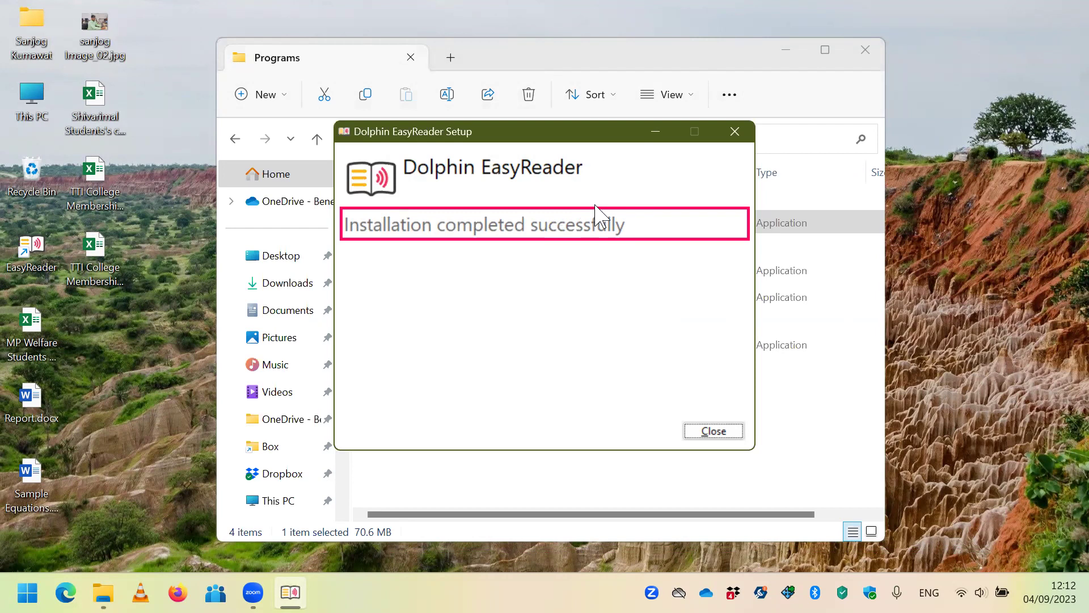
key(Return)
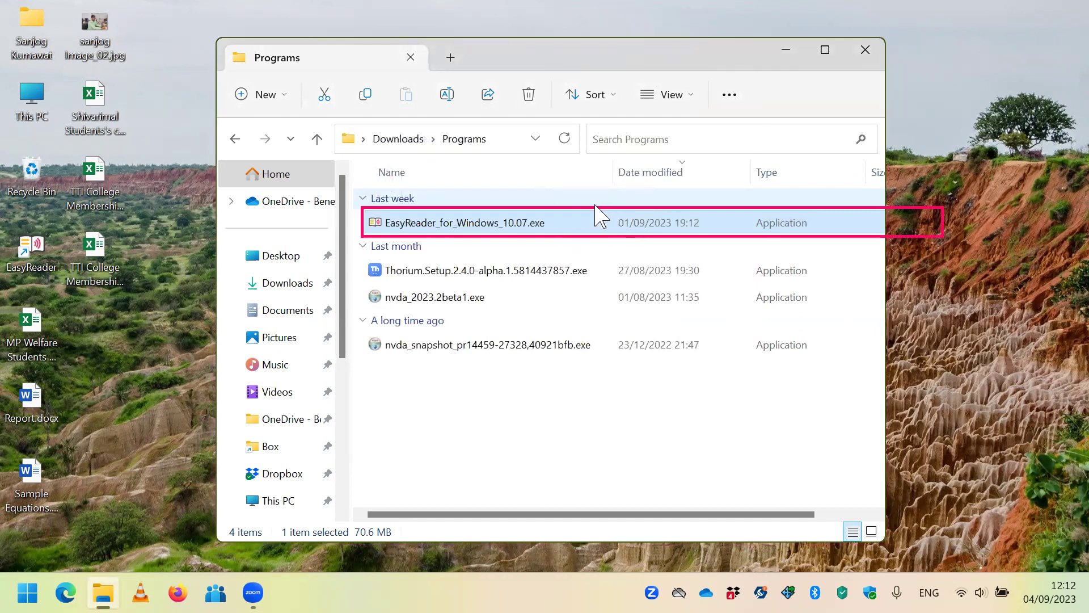
Step: Close the Programs folder window and select the EasyReader shortcut on the desktop
key(alt+F4)
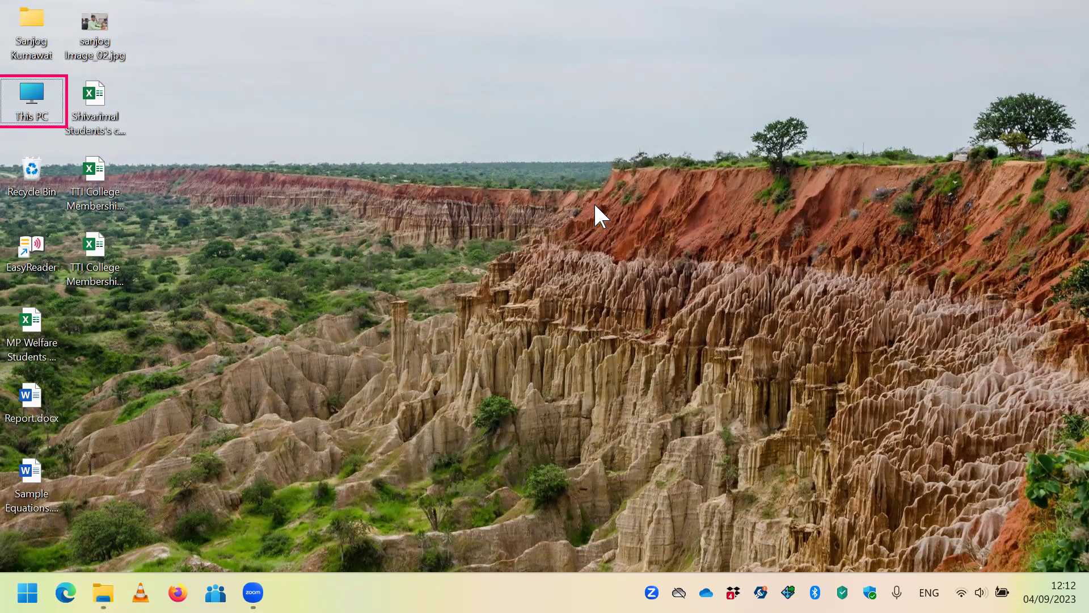
key(Down)
key(Down)
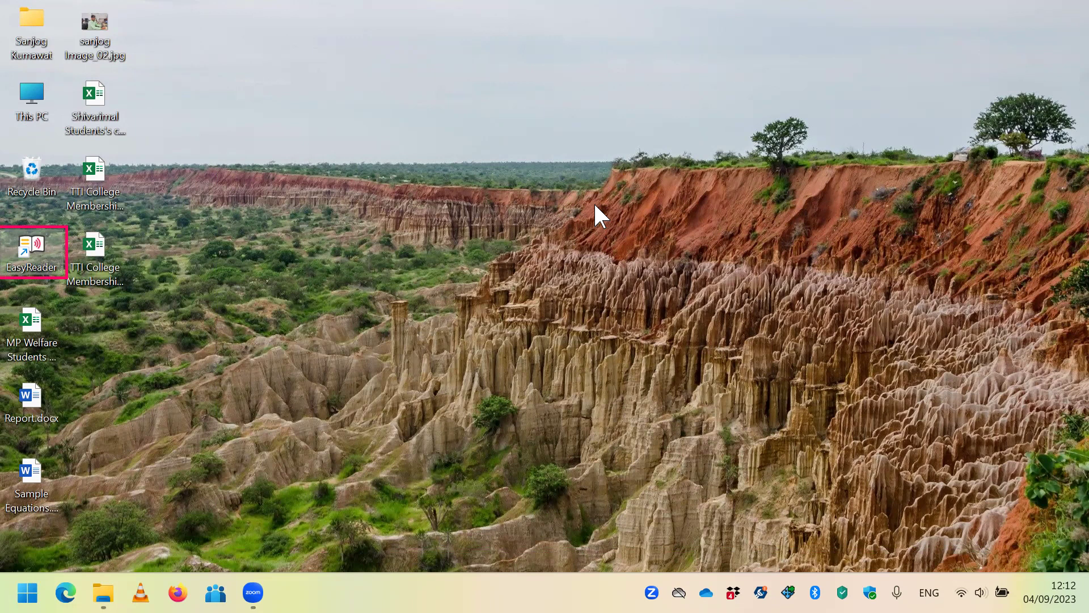
key(Up)
key(Down)
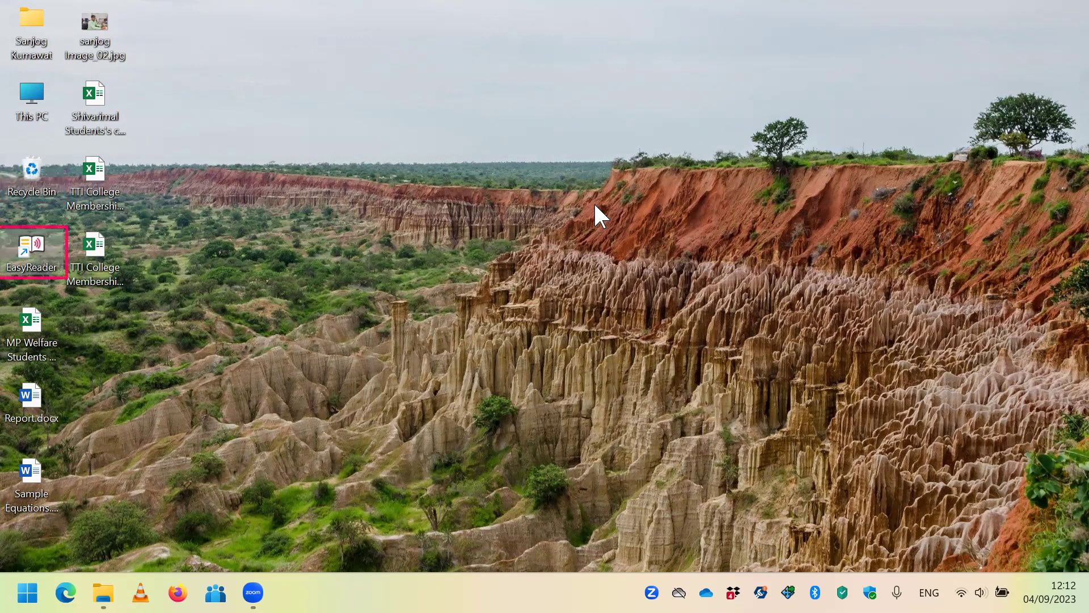